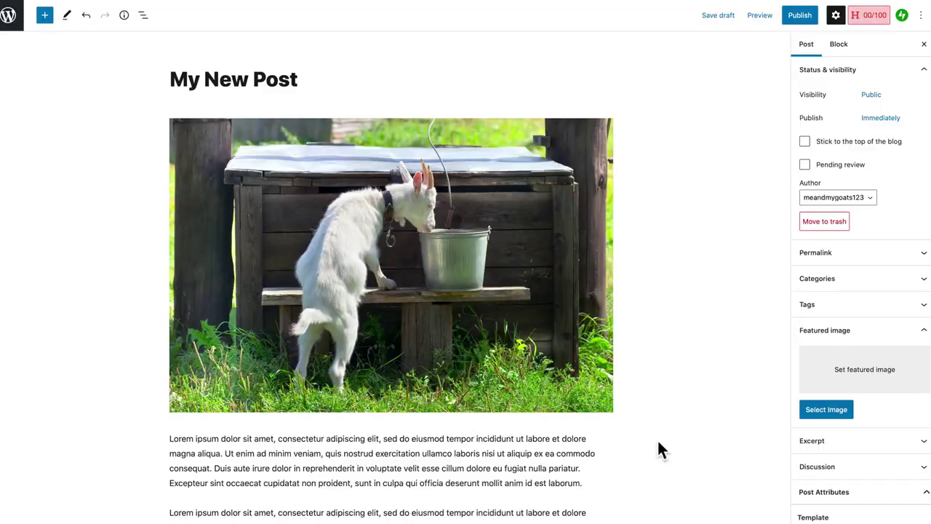
Apply Align center to the goat image block in My New Post.
scroll(523, 222, up, 2)
scroll(429, 200, down, 1)
scroll(516, 252, down, 2)
click(421, 149)
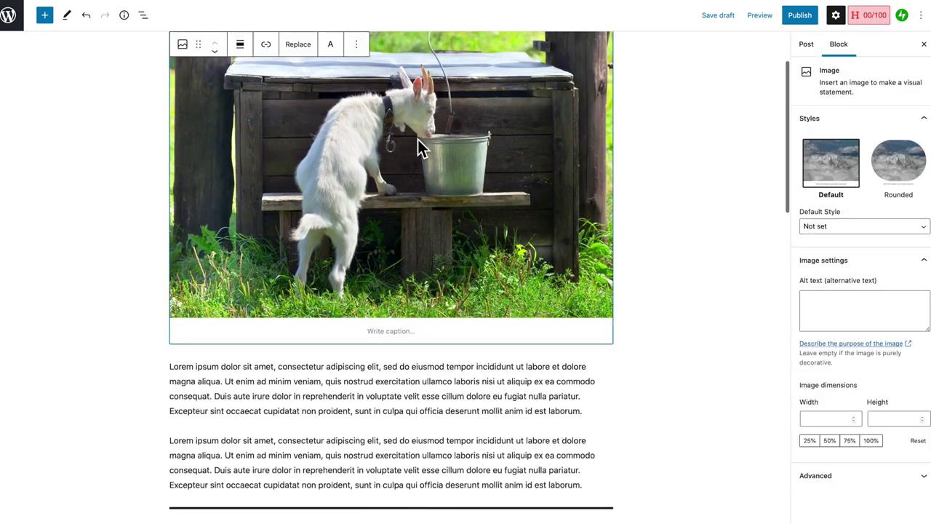
scroll(420, 149, up, 2)
click(242, 101)
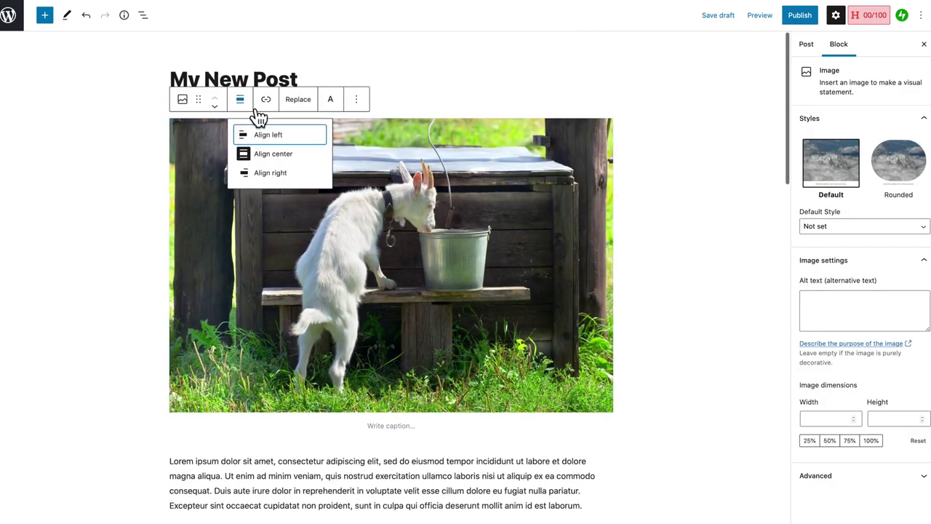
click(280, 158)
scroll(442, 237, down, 5)
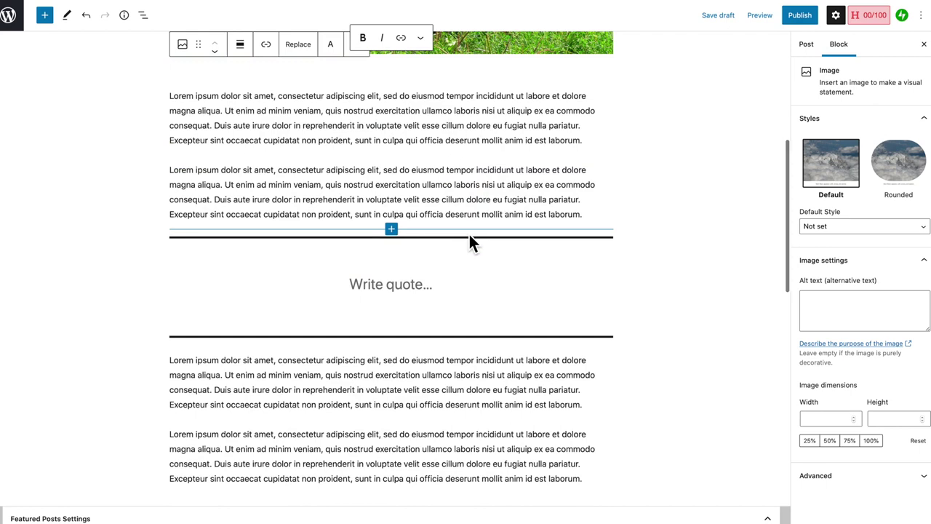
scroll(567, 260, up, 1)
scroll(568, 263, down, 1)
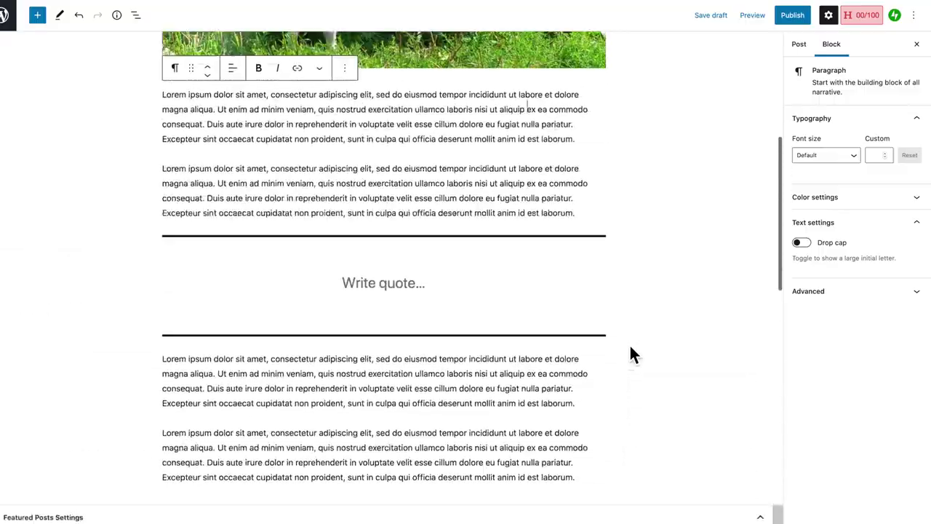
scroll(630, 348, up, 3)
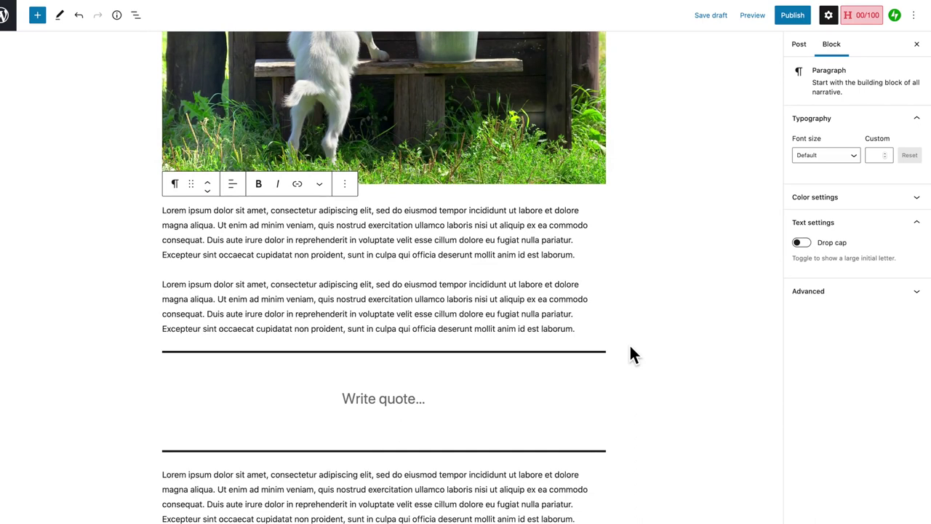
Set the hand-feeding-a-goat photo as the post's featured image and save the draft.
click(799, 46)
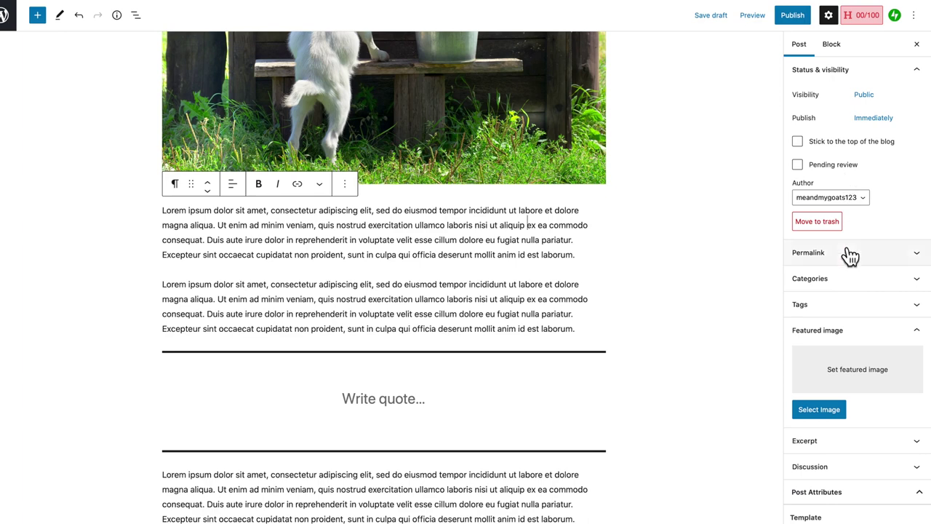
click(917, 287)
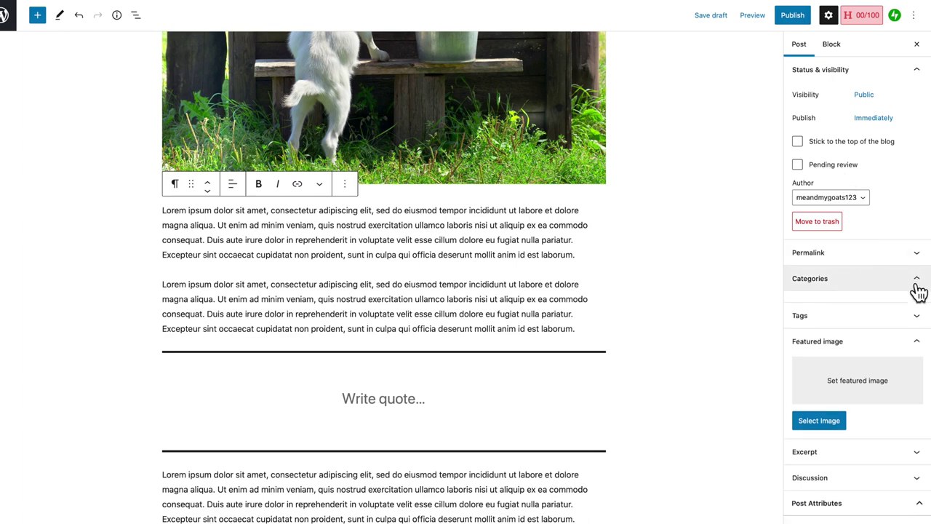
click(925, 288)
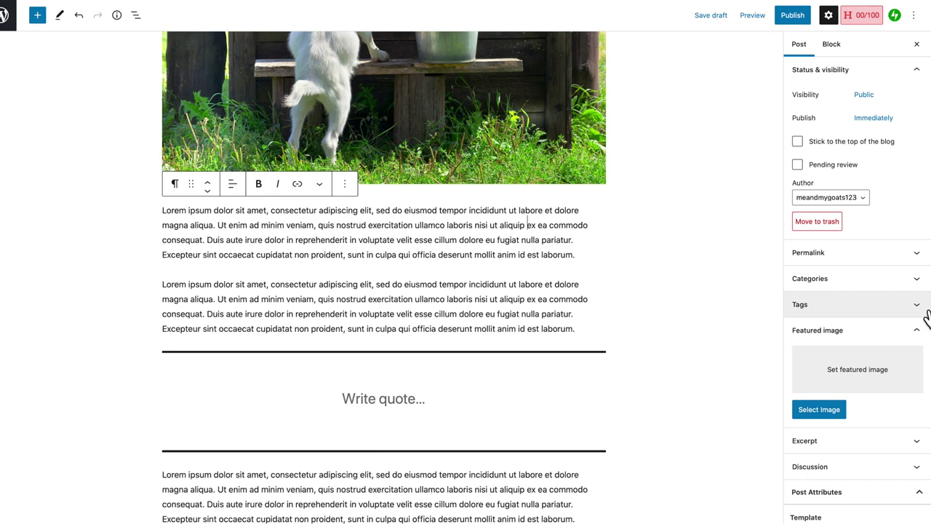
scroll(909, 299, down, 1)
click(869, 376)
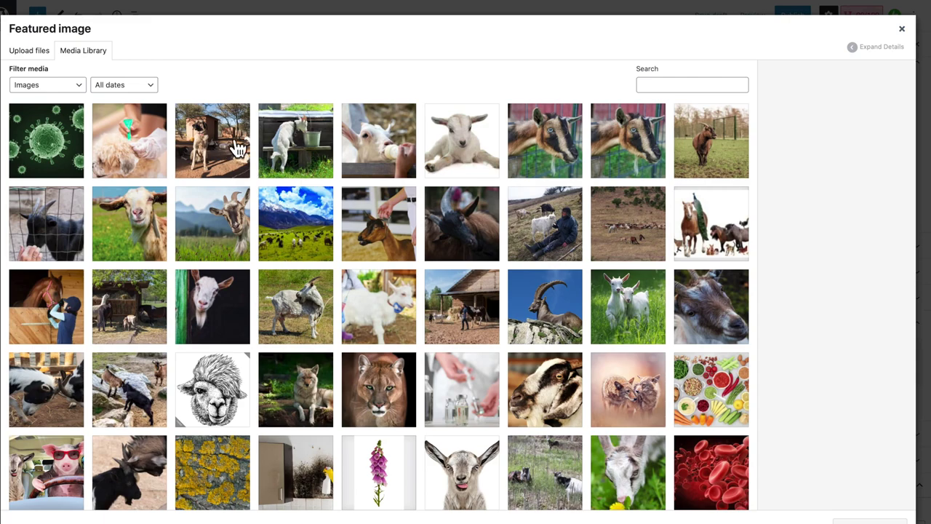
click(415, 156)
click(871, 519)
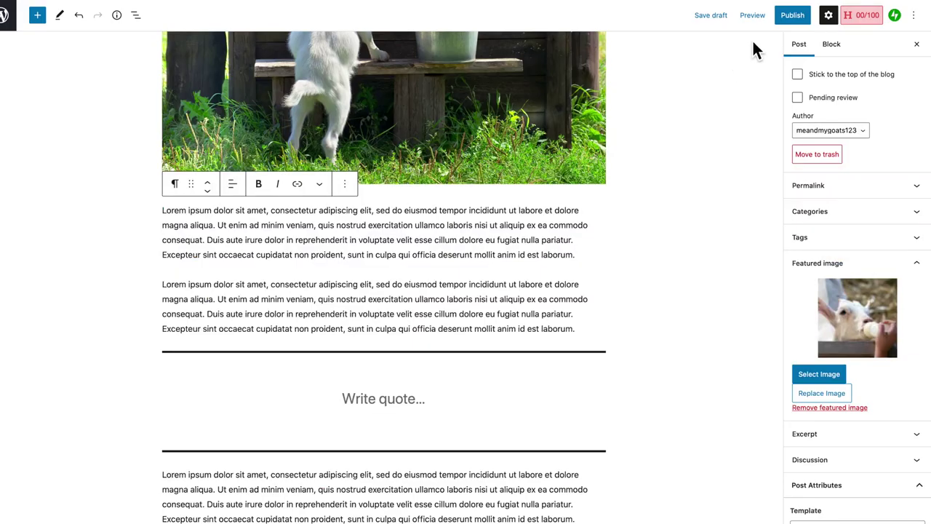
click(711, 16)
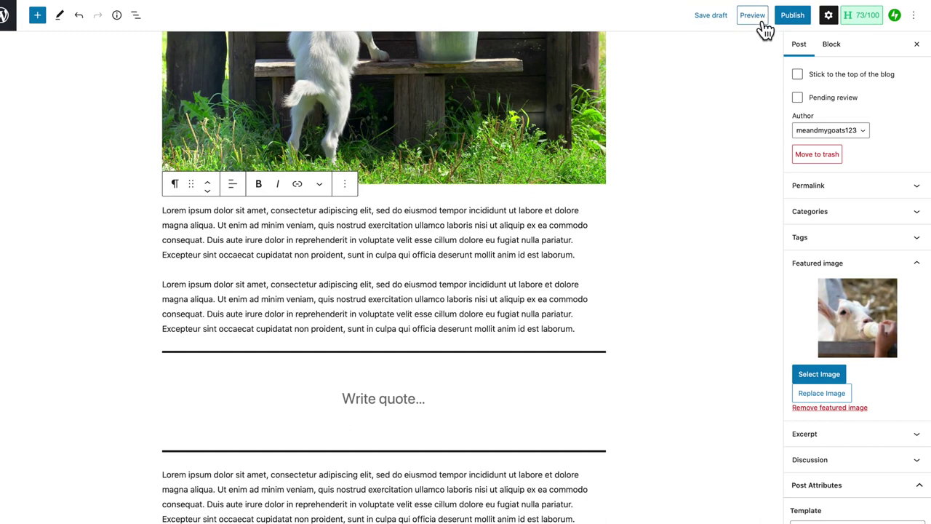
Preview My New Post in a new browser tab.
click(762, 26)
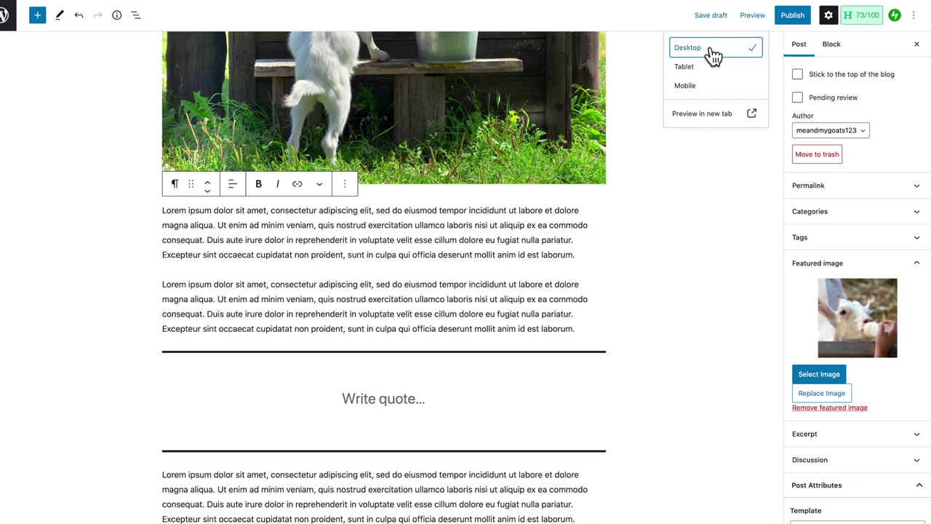
click(718, 114)
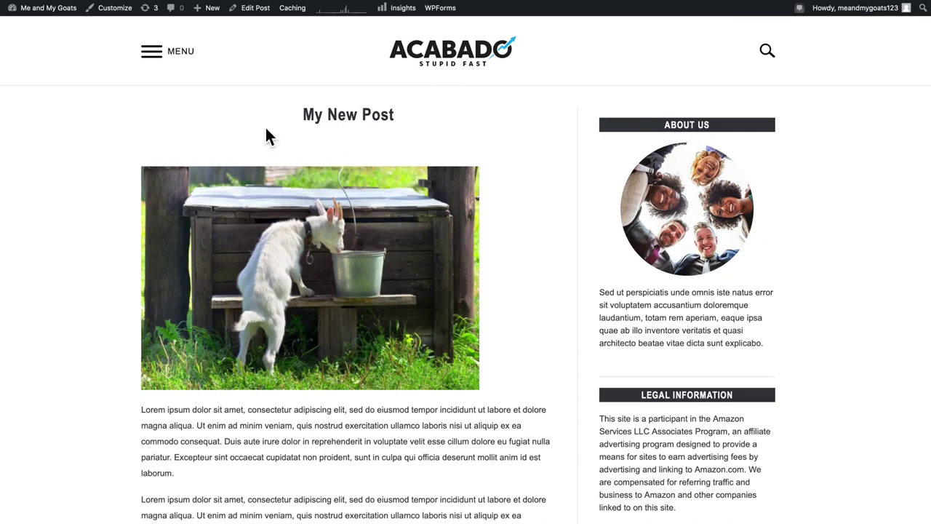
scroll(400, 152, down, 3)
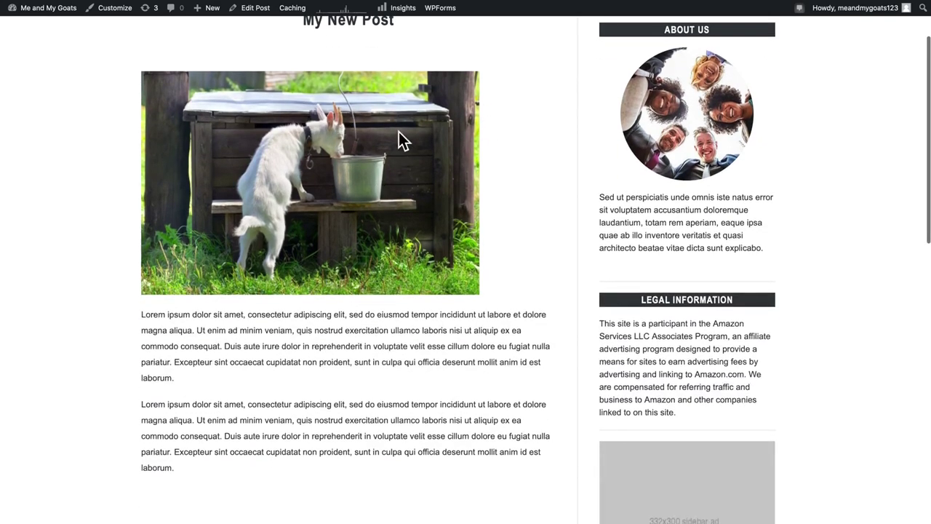
scroll(310, 300, down, 7)
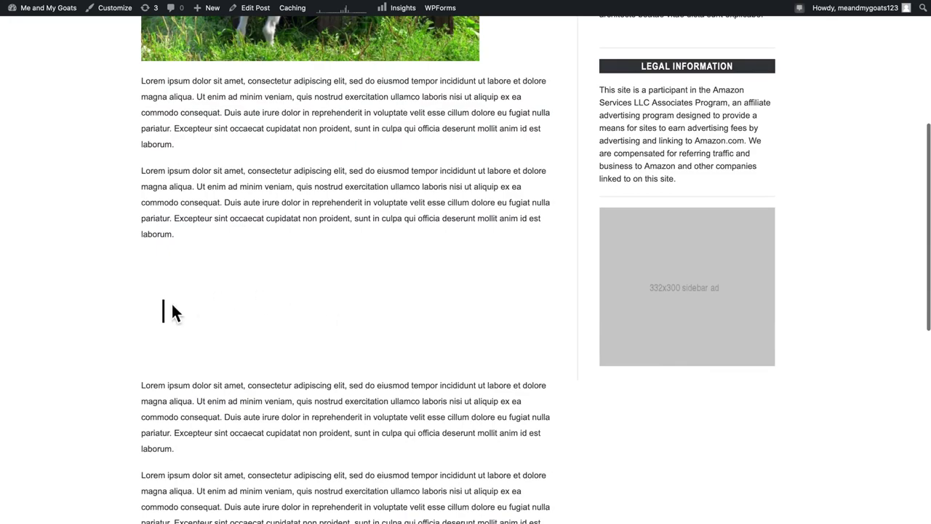
scroll(415, 312, down, 8)
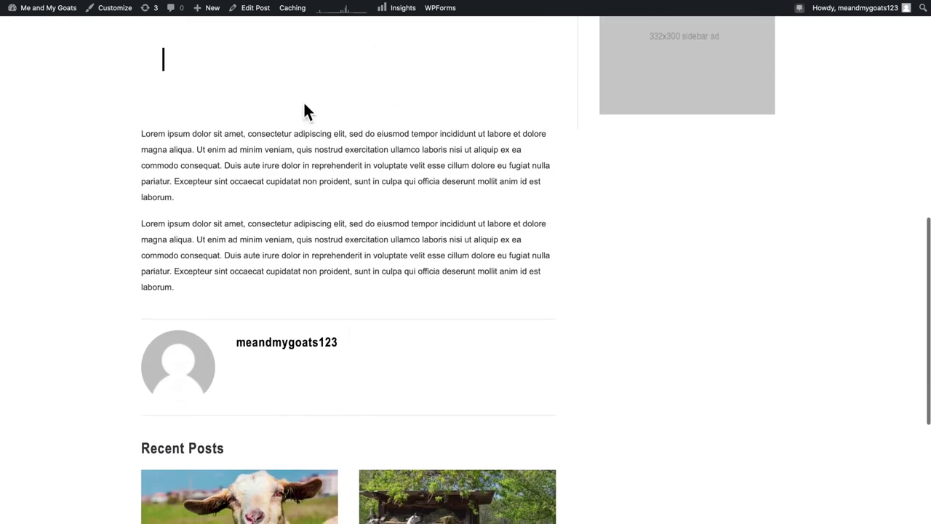
scroll(686, 35, up, 20)
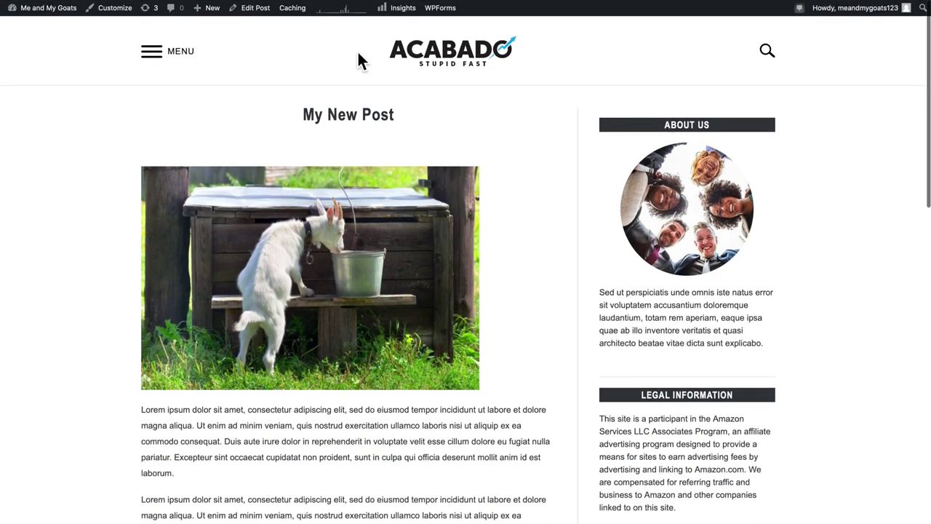
key(ctrl+w)
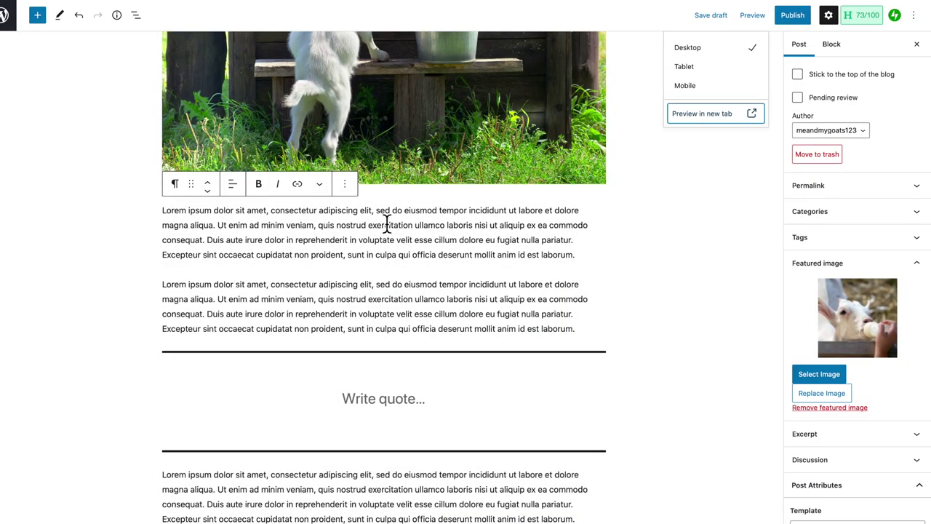
Align the goat image block to center and save My New Post as a draft.
scroll(381, 144, up, 5)
click(416, 179)
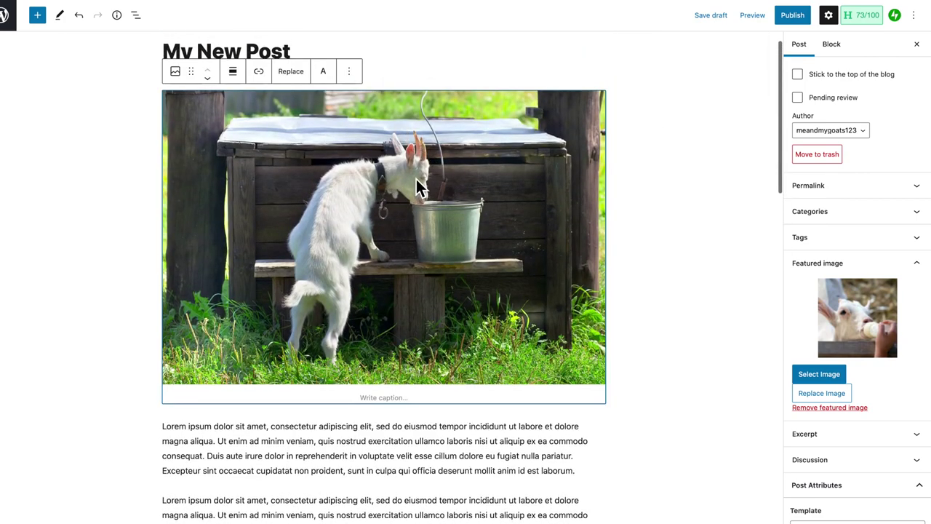
click(233, 71)
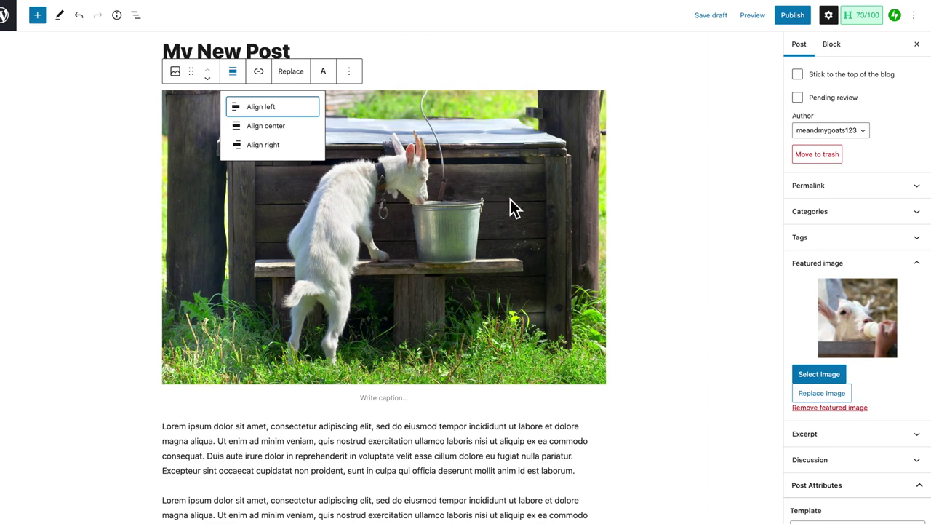
click(670, 214)
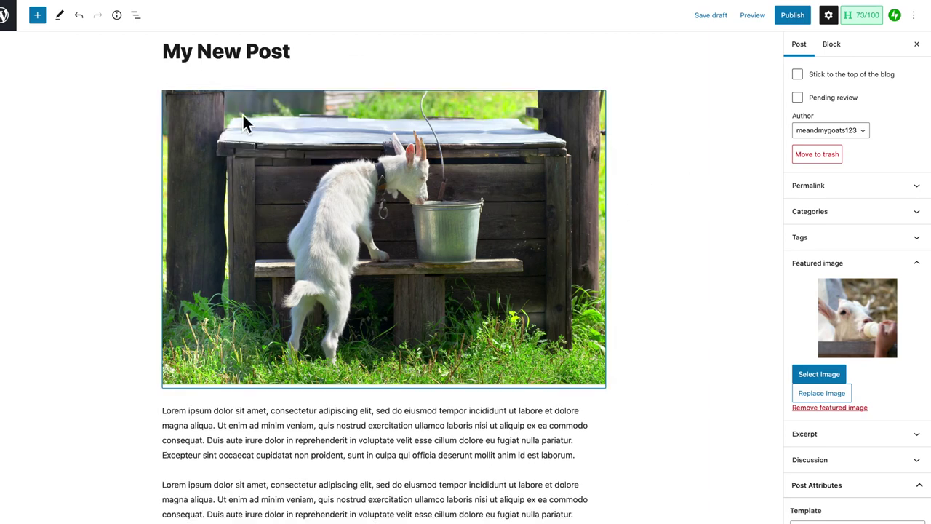
click(389, 285)
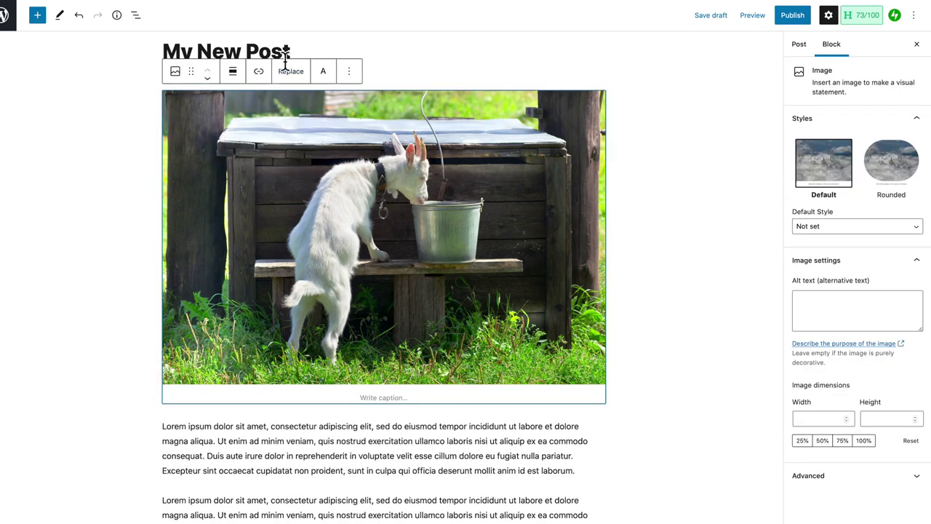
click(234, 73)
click(277, 132)
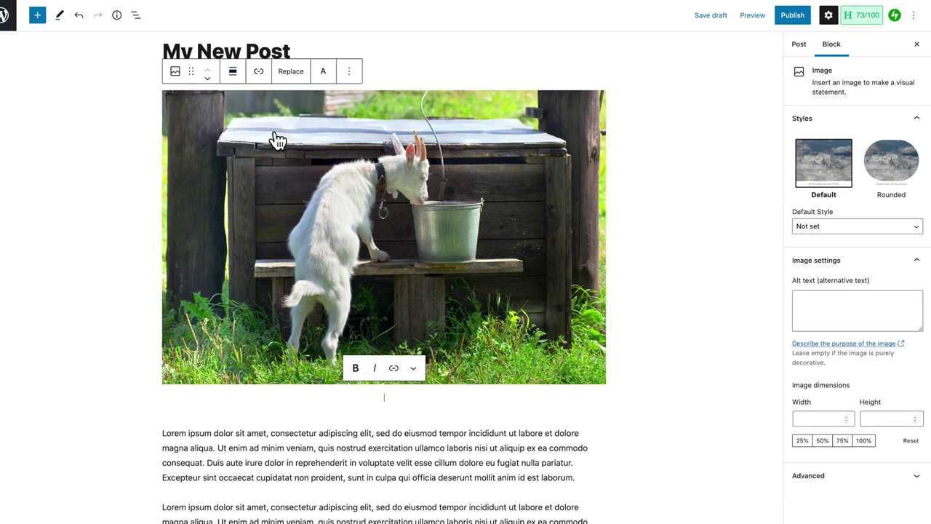
click(726, 24)
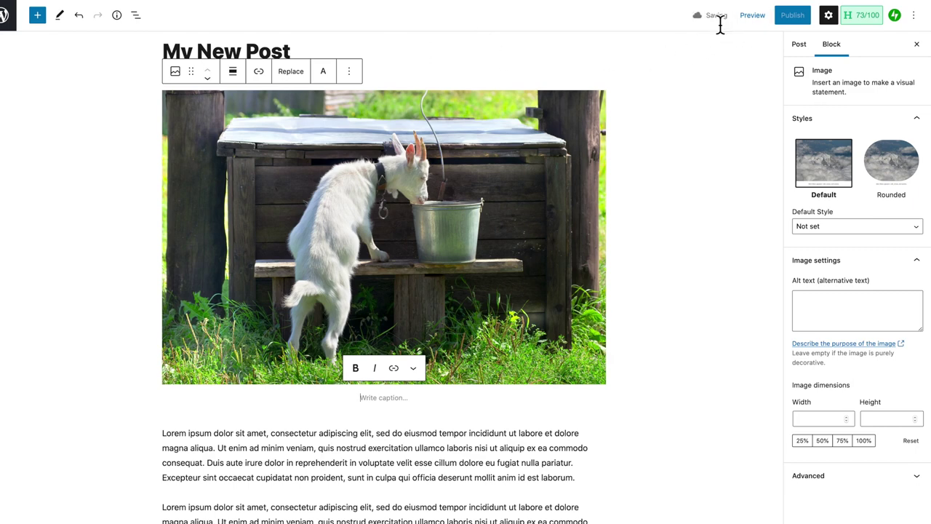
click(763, 23)
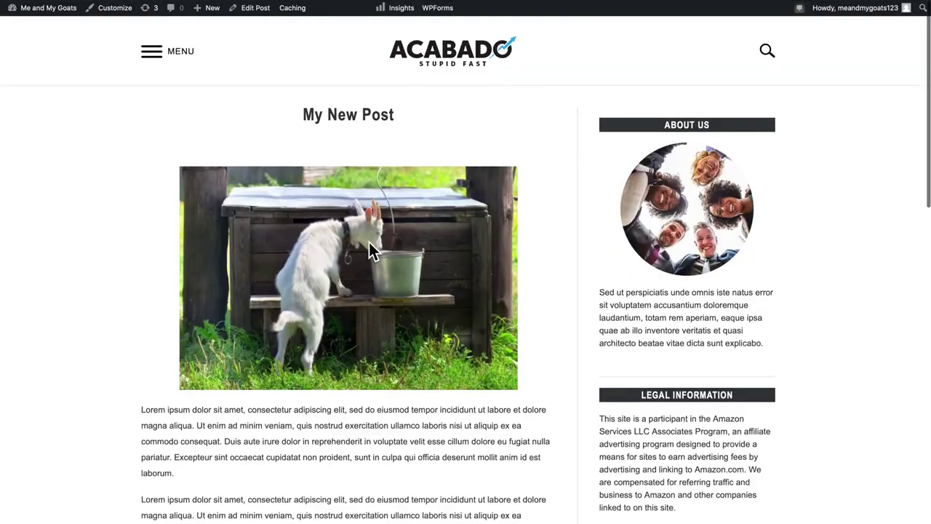
scroll(369, 242, down, 3)
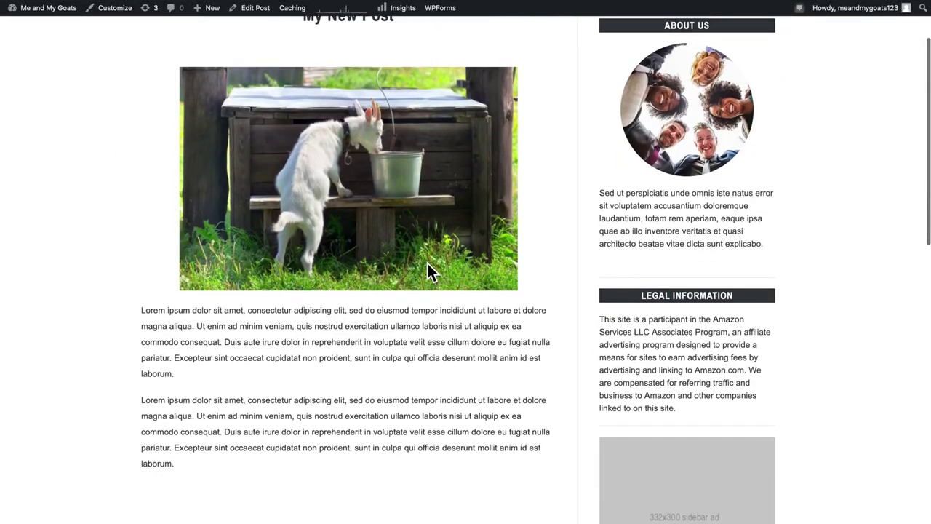
Check the post preview, then view the site homepage's Recent Posts list.
scroll(427, 265, up, 3)
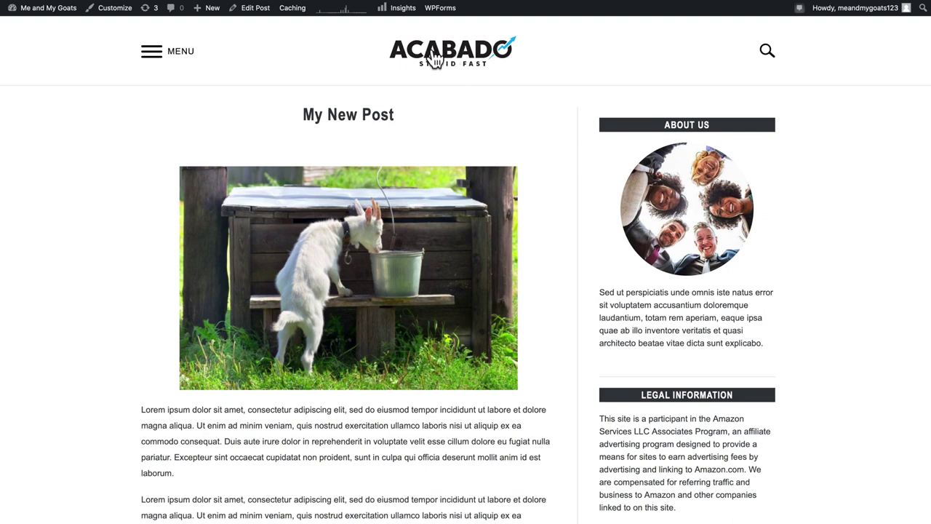
click(507, 59)
scroll(544, 284, down, 3)
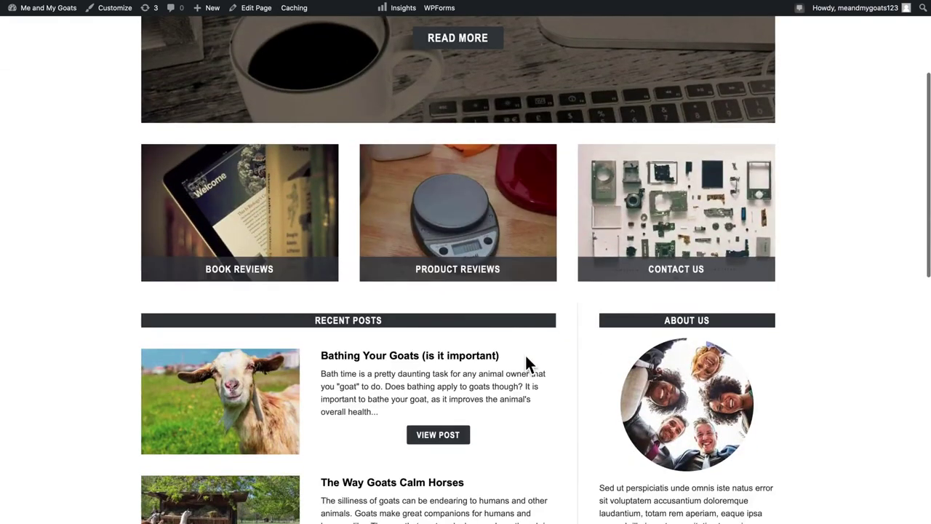
scroll(525, 353, down, 3)
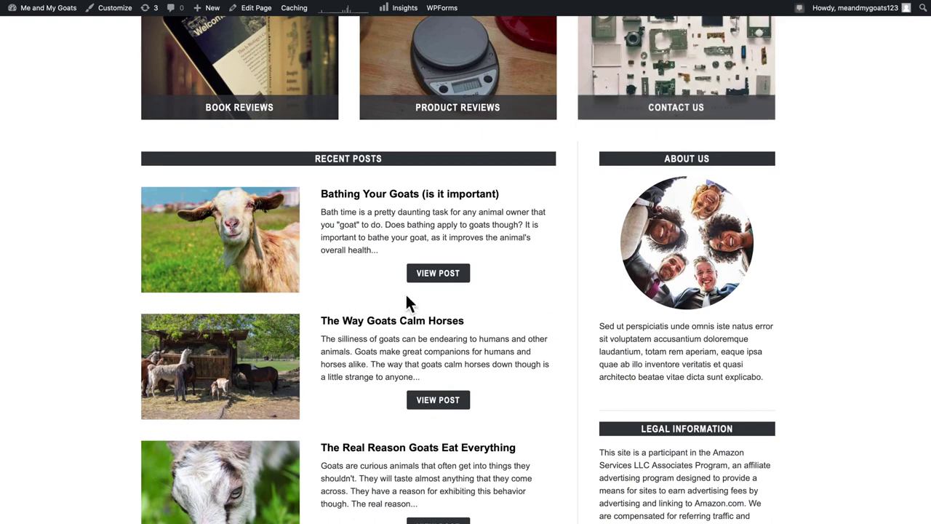
scroll(422, 283, up, 1)
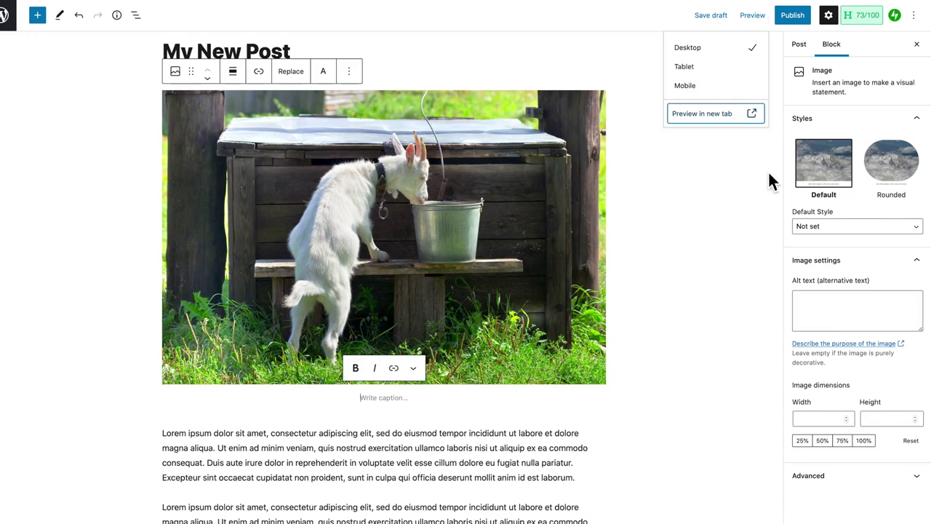
Publish My New Post immediately, keeping visibility set to Public.
click(794, 16)
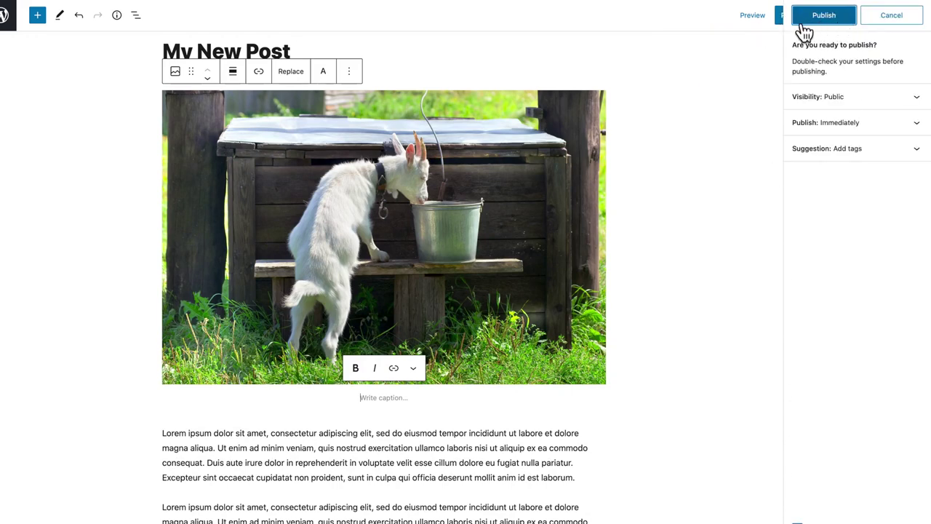
click(927, 109)
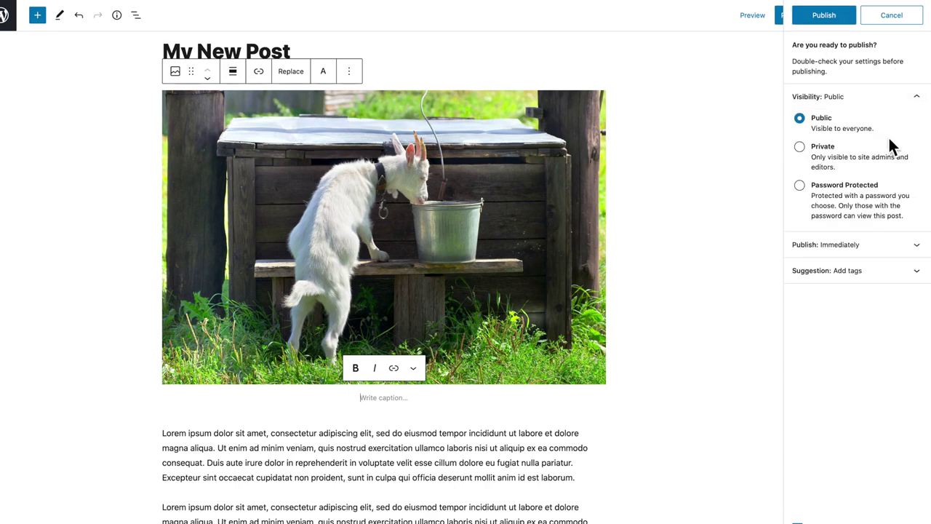
click(924, 104)
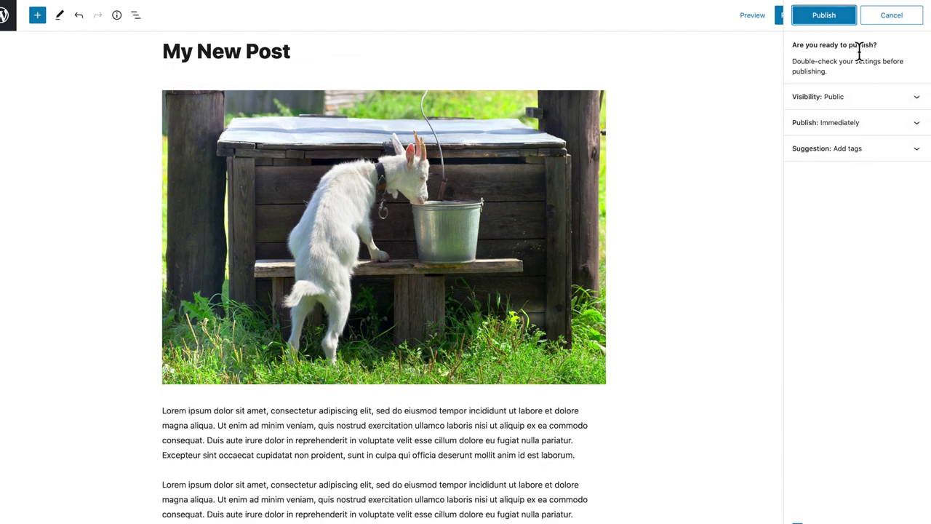
click(843, 16)
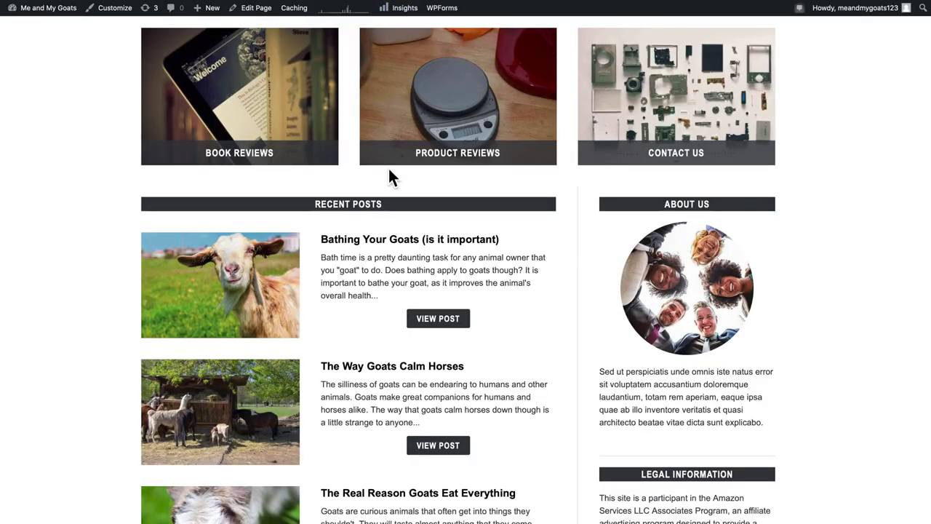
Reload the homepage and open My New Post from the top of Recent Posts.
key(ctrl+r)
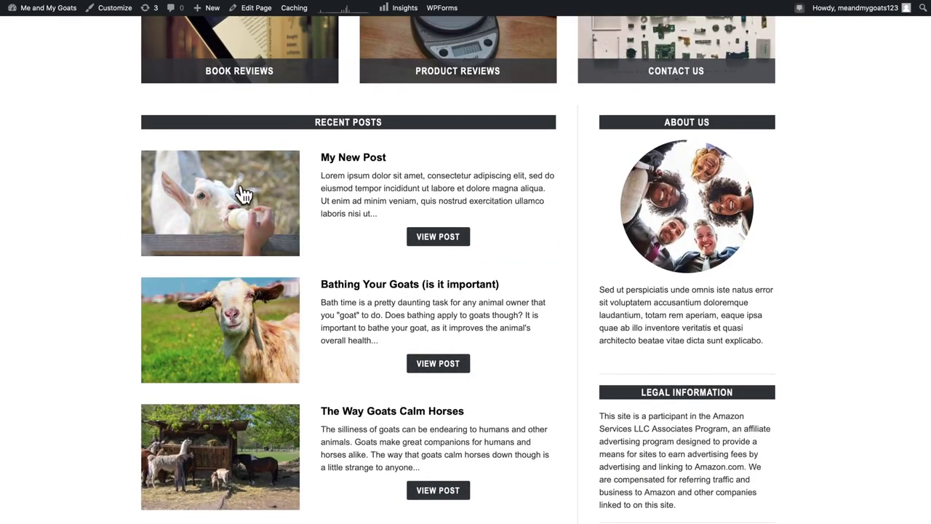
click(447, 239)
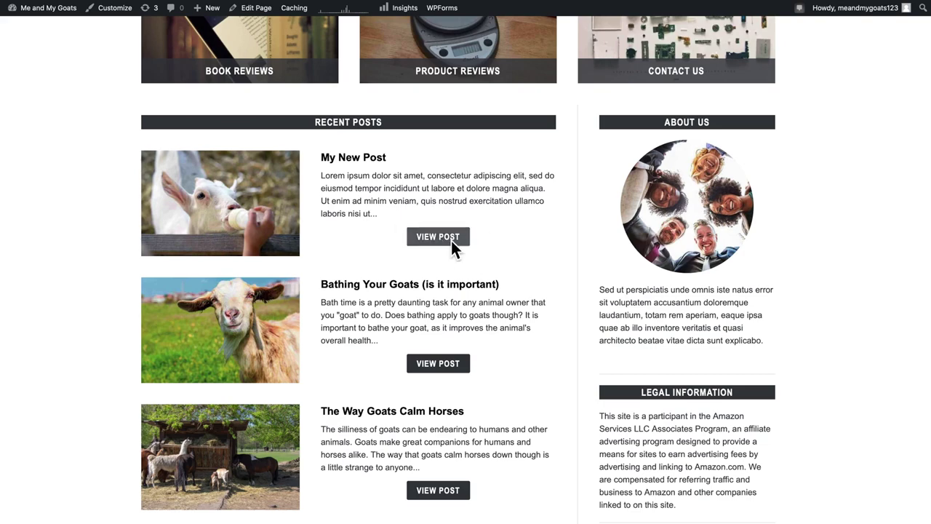